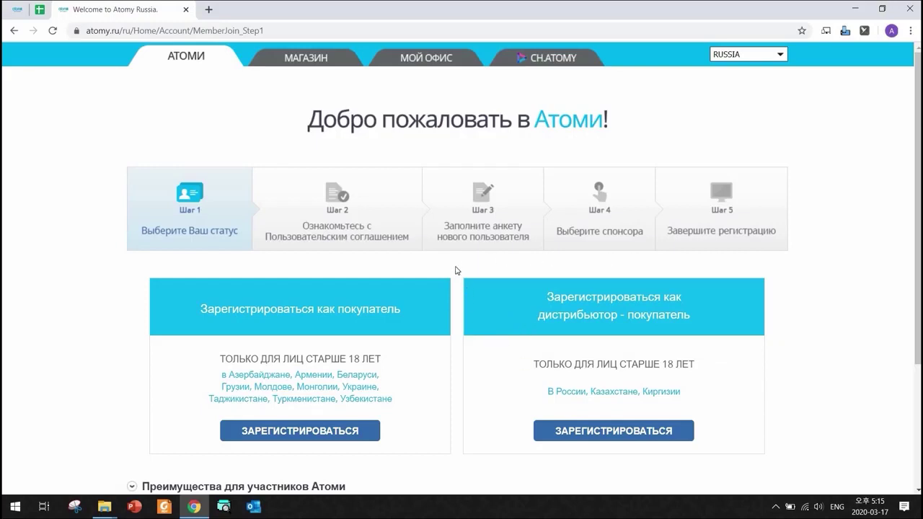
- Start distributor-buyer registration and accept all user agreements with 'Согласен(на) со всеми пунктами'
left_click(606, 432)
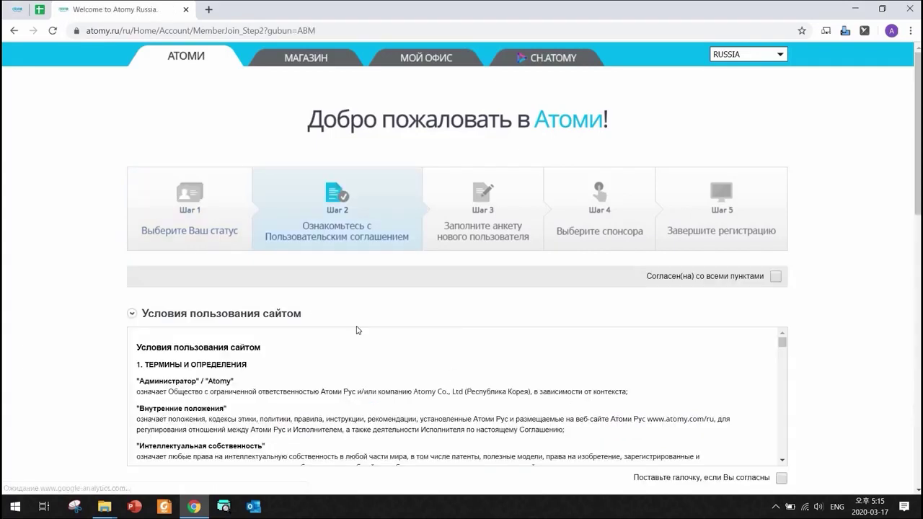
left_click(775, 276)
scroll(764, 318, "down", 10)
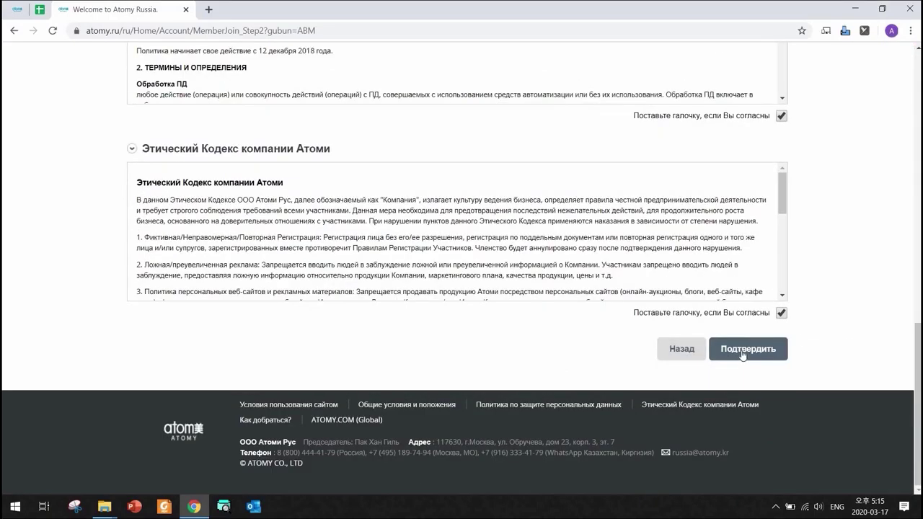
left_click(743, 350)
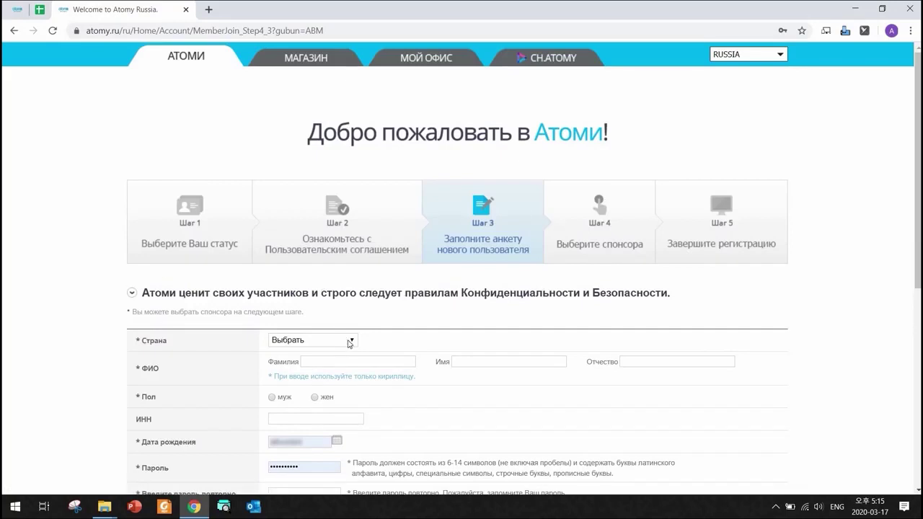
- Dismiss the invalid-date warning and set the country to Россия
left_click(568, 110)
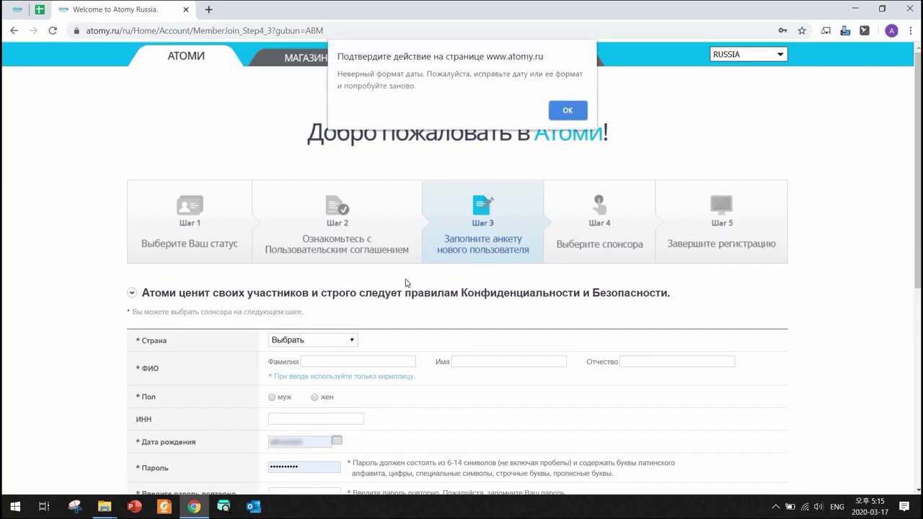
left_click(346, 340)
left_click(292, 366)
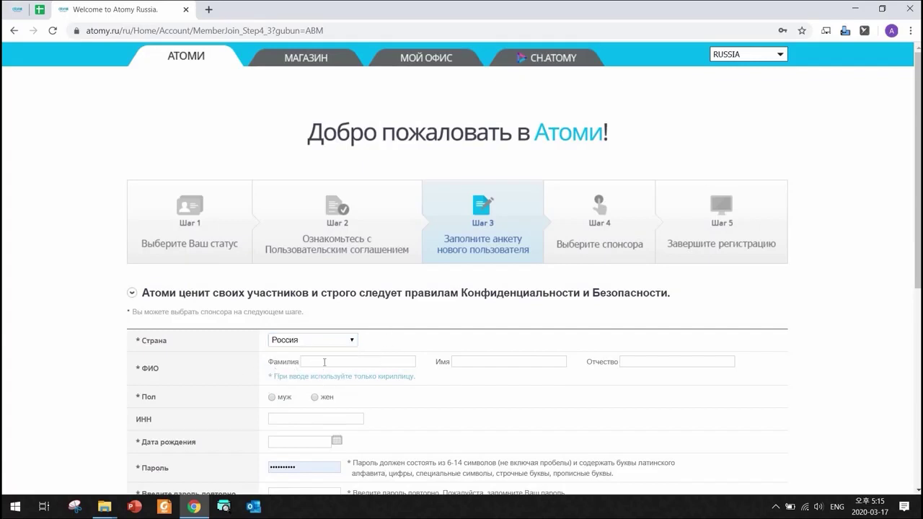
- Enter the applicant's surname, first name and patronymic in Cyrillic and select male gender
key("alt+shift")
type("Метров")
key("BackSpace")
key("BackSpace")
key("BackSpace")
key("BackSpace")
key("BackSpace")
key("BackSpace")
type("ПЕТРОВиван")
key("Tab")
type("сидорович")
left_click(265, 396)
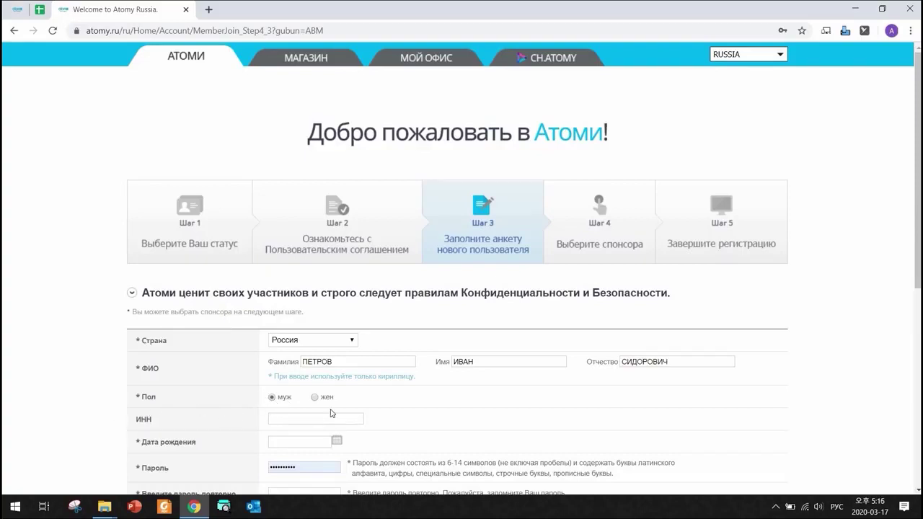
scroll(332, 389, "down", 2)
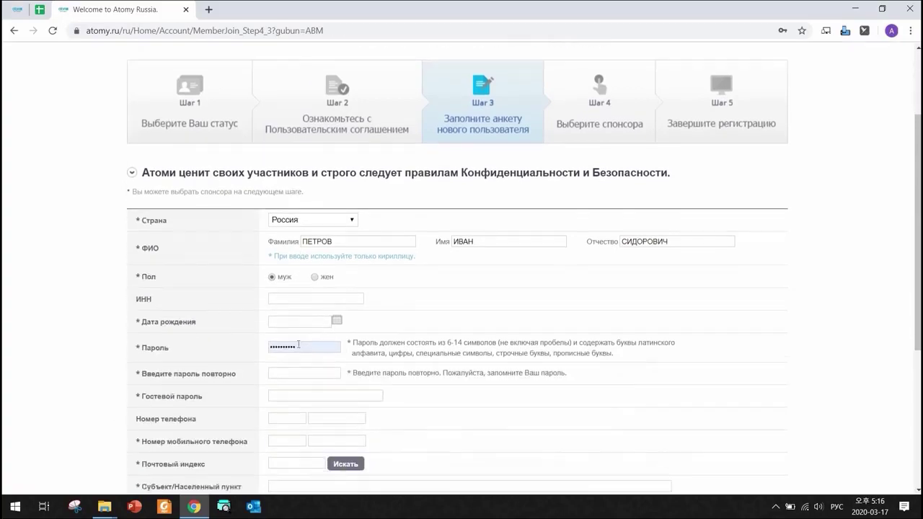
left_click(337, 320)
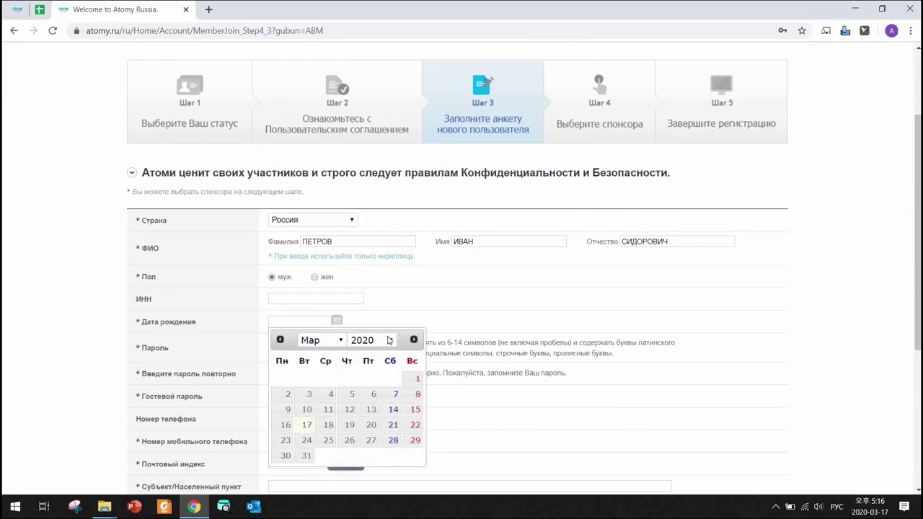
left_click(390, 341)
scroll(375, 250, "up", 2)
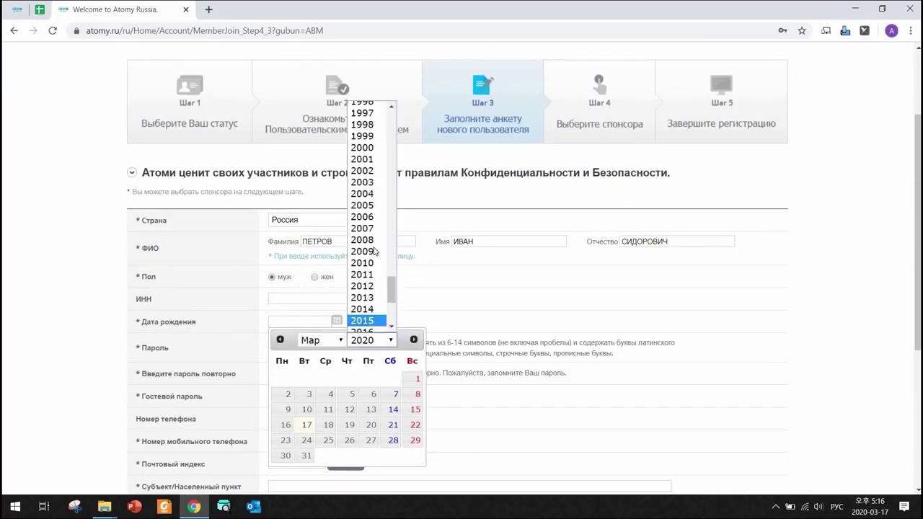
scroll(375, 250, "up", 8)
left_click(363, 201)
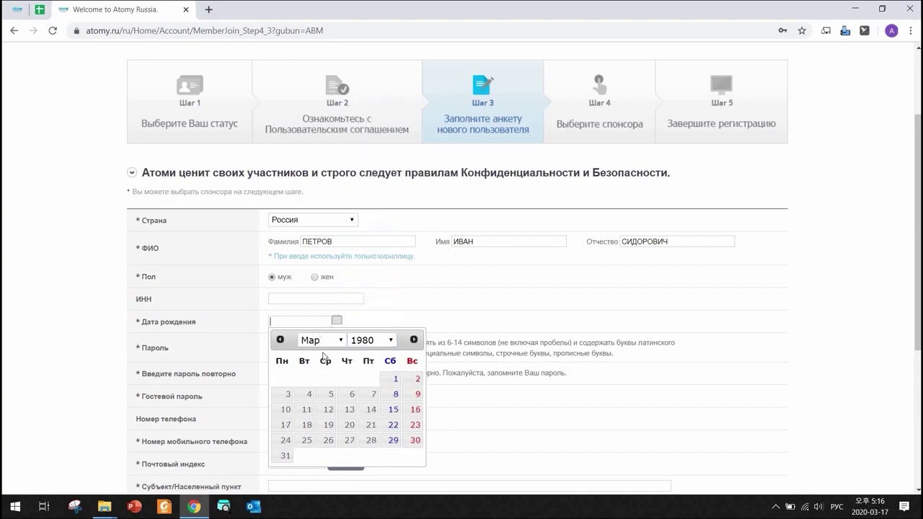
left_click(328, 426)
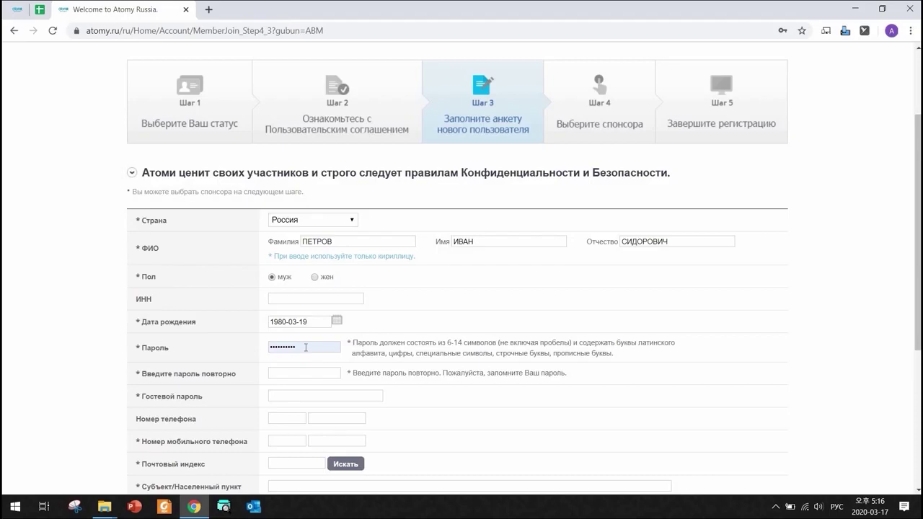
left_click(237, 347)
- Fill in the account password, its repeat, and a guest password
key("alt+shift")
type("*****")
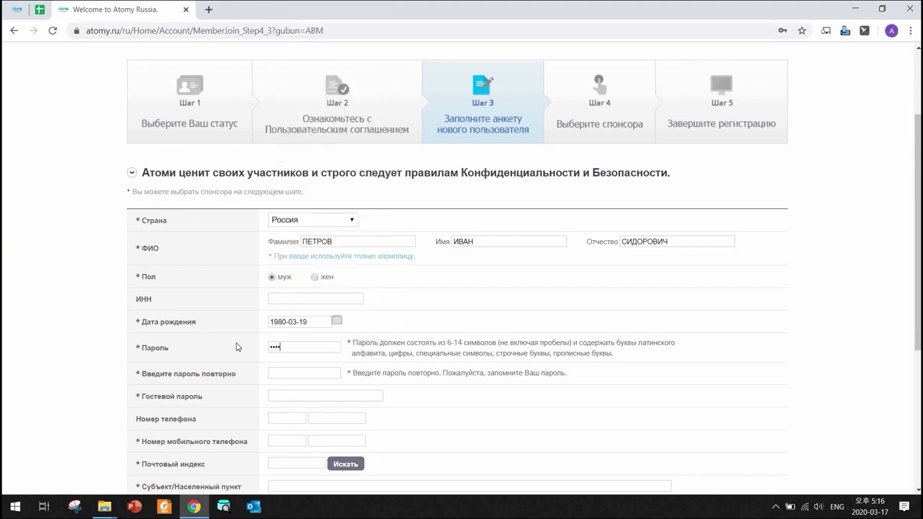
type("*****")
left_click(280, 375)
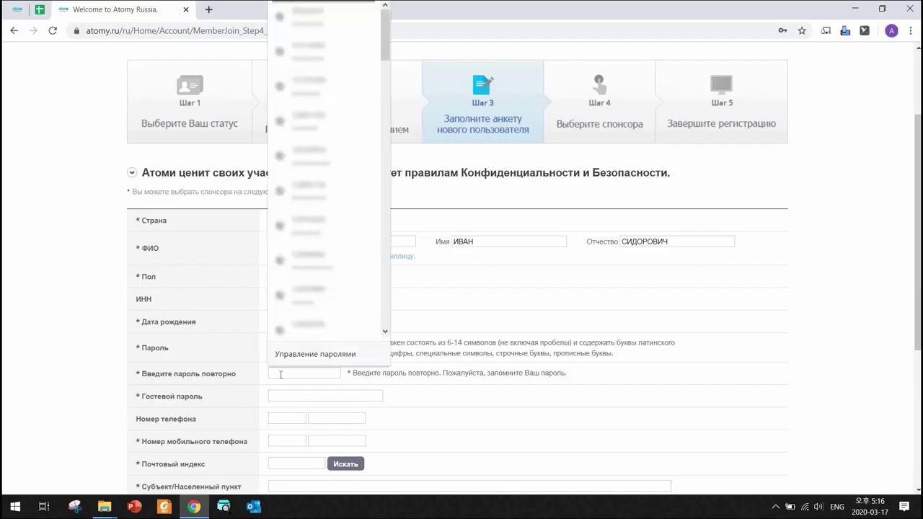
type("*****")
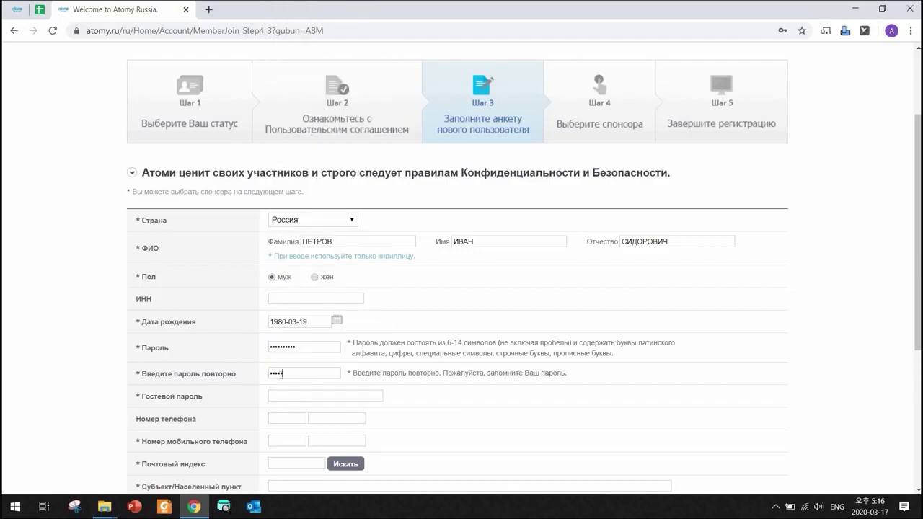
type("***")
left_click(286, 396)
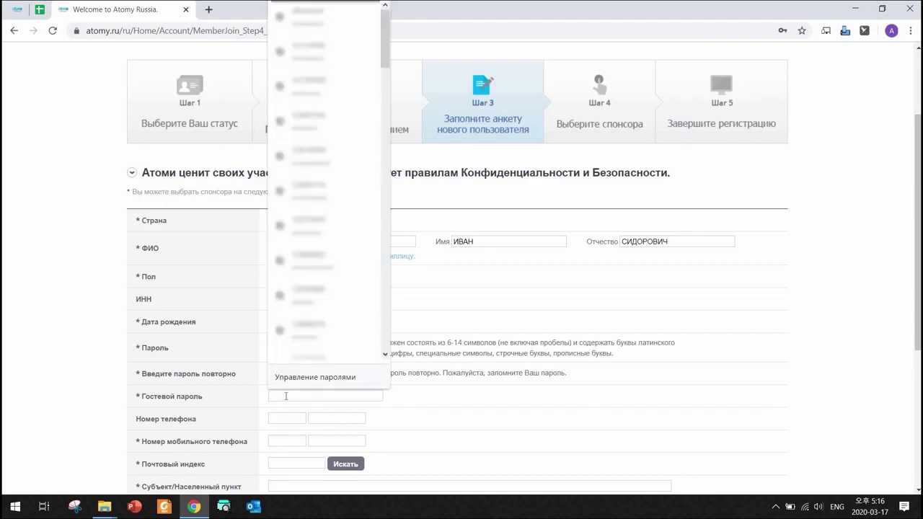
type("*")
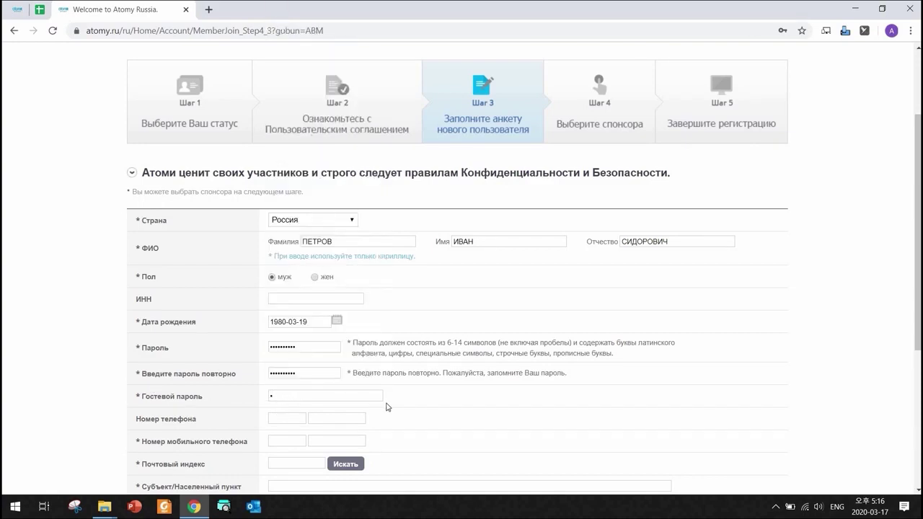
type("****")
- Enter the mobile phone operator code and number
scroll(404, 411, "down", 2)
left_click(273, 321)
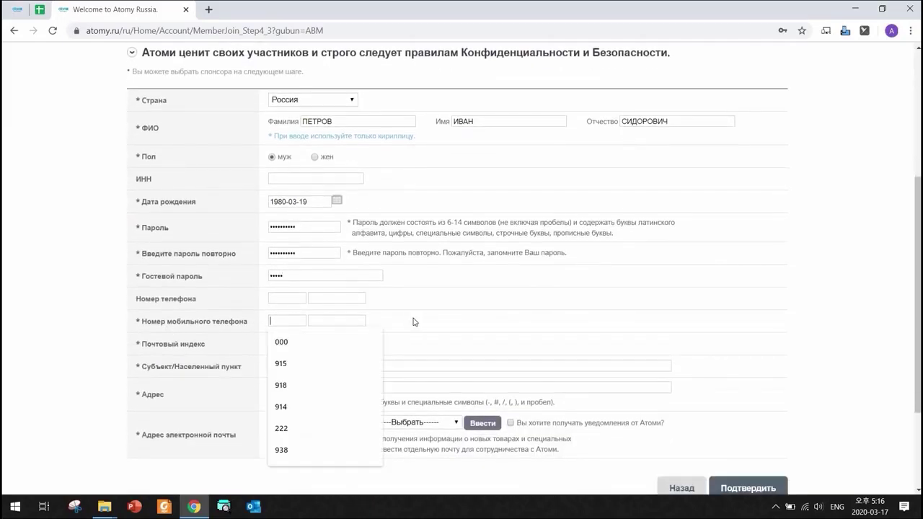
type("915")
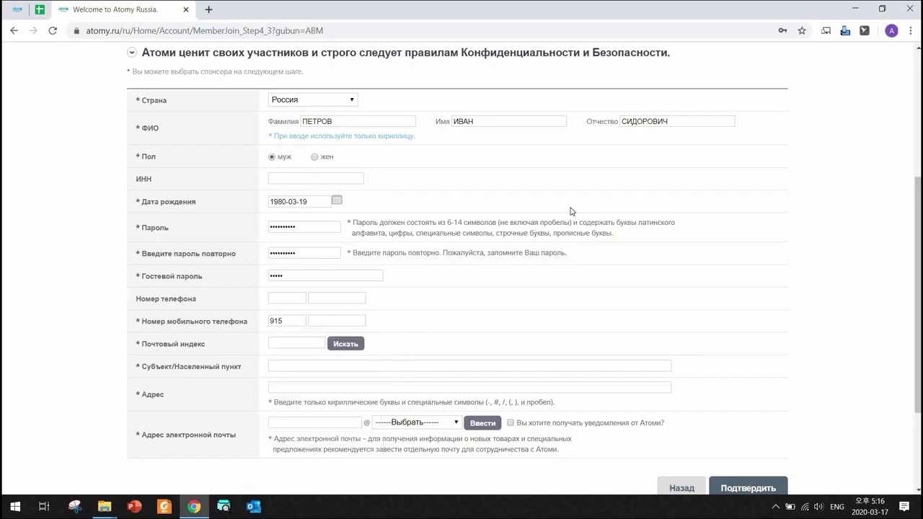
key("Tab")
type("1234567")
- Look up the corrected Moscow postal code and fill the locality with МОСКВА from the result
left_click(336, 347)
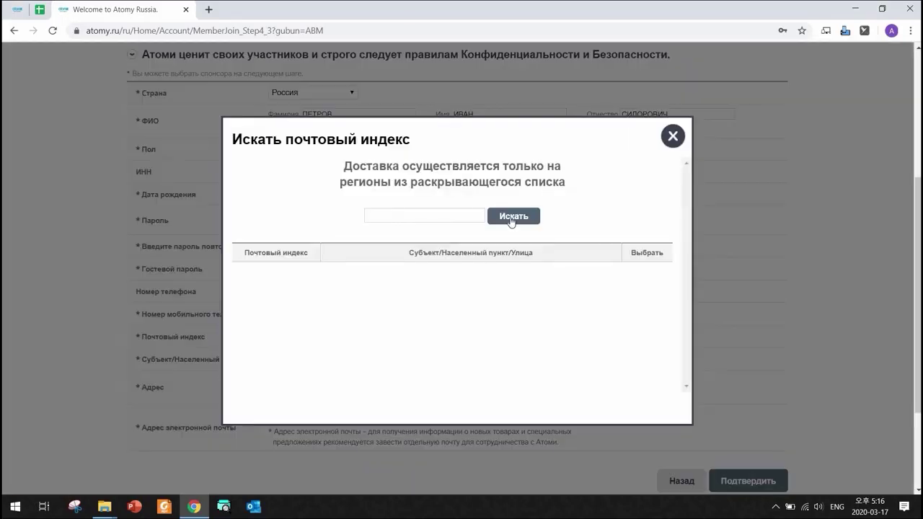
left_click(503, 218)
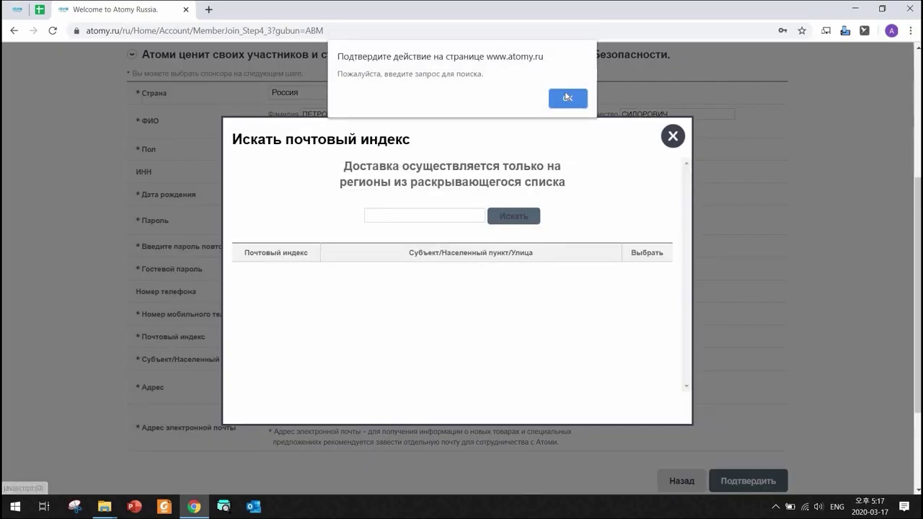
key("Return")
left_click(426, 216)
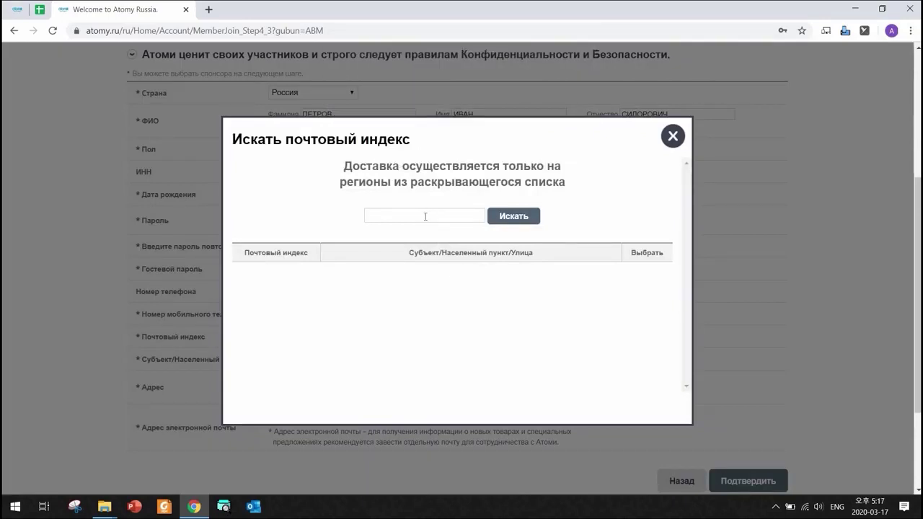
type("127123")
left_click(503, 220)
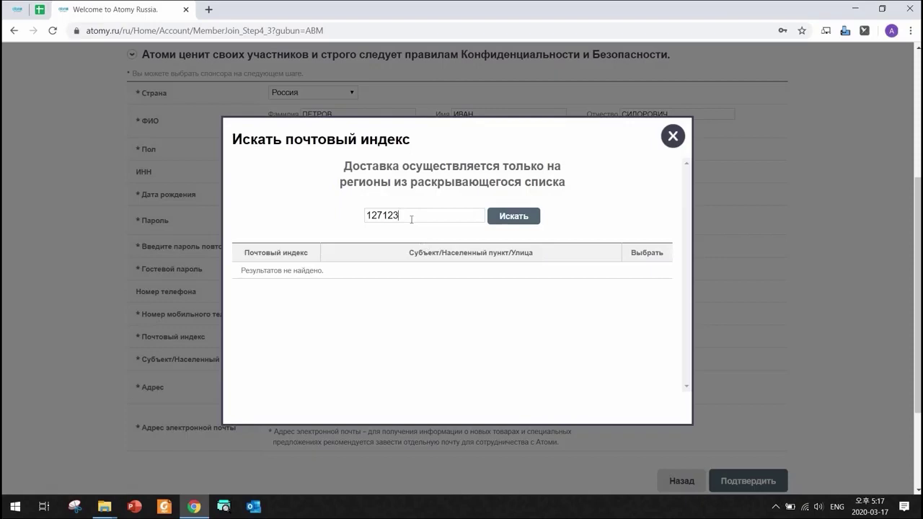
key("BackSpace")
key("BackSpace")
key("BackSpace")
type("273")
left_click(513, 217)
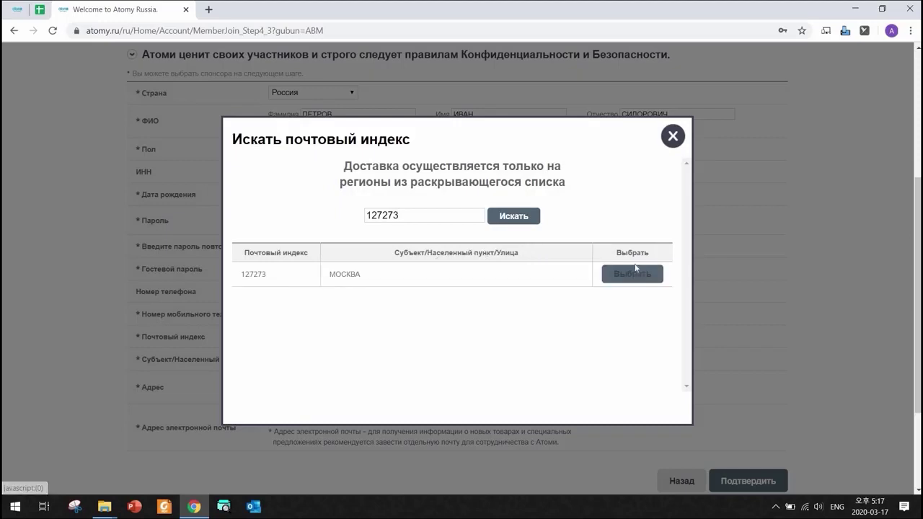
left_click(633, 273)
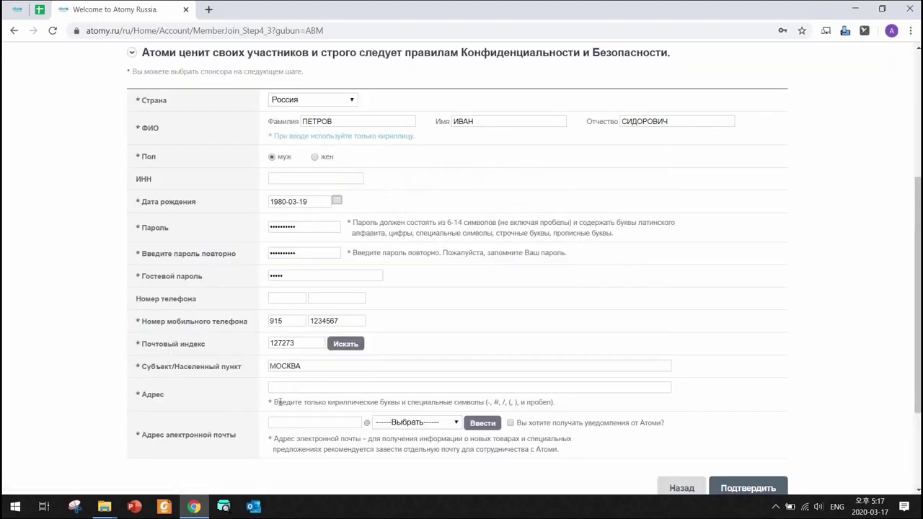
left_click(303, 388)
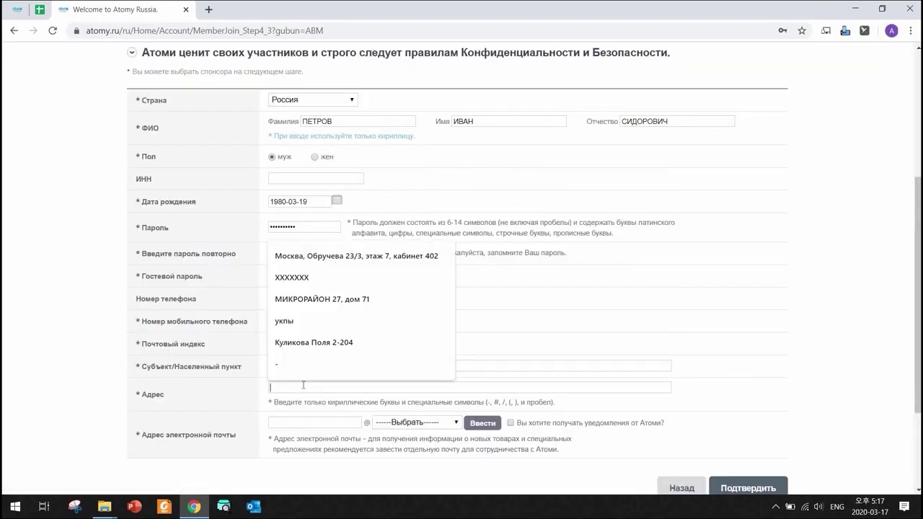
- Type the street, house and flat number into the Адрес field in Cyrillic
key("alt+shift")
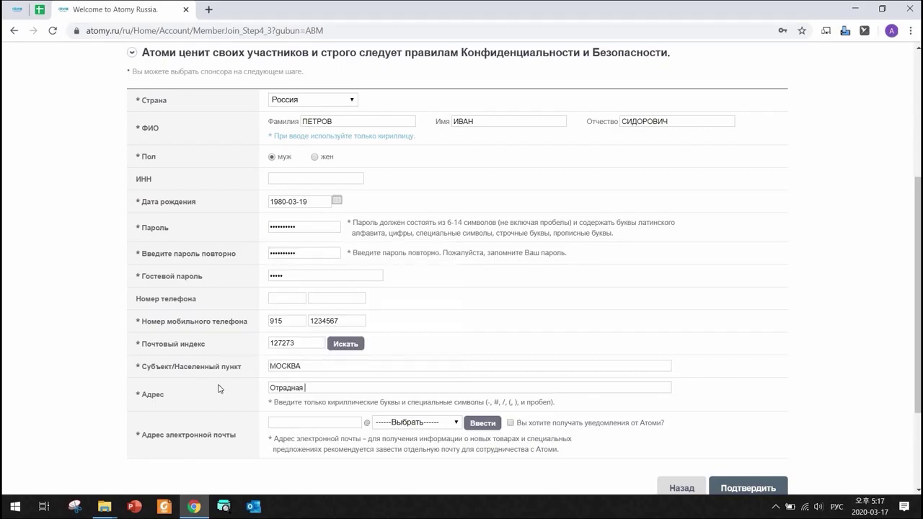
- Type the e-mail user name in Latin letters
left_click(287, 425)
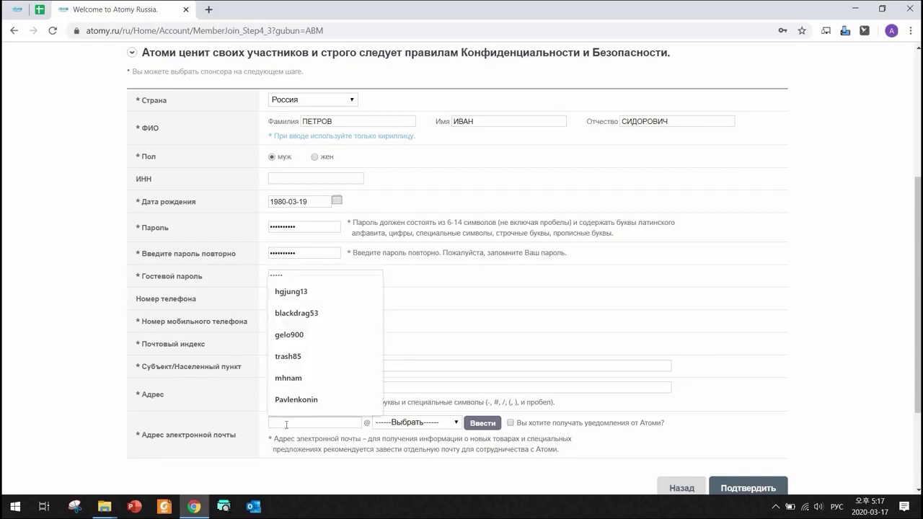
key("alt+shift")
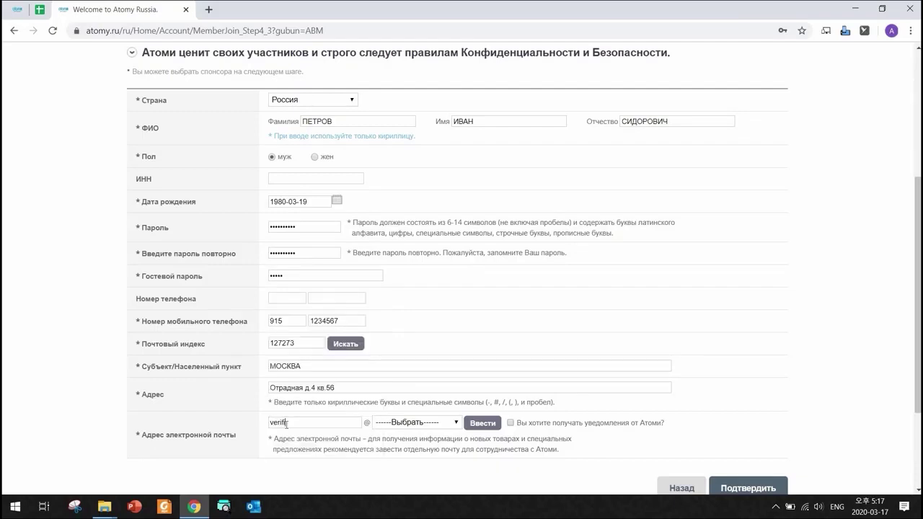
- Switch the e-mail domain to manual entry and enter yandex as the domain
left_click(433, 425)
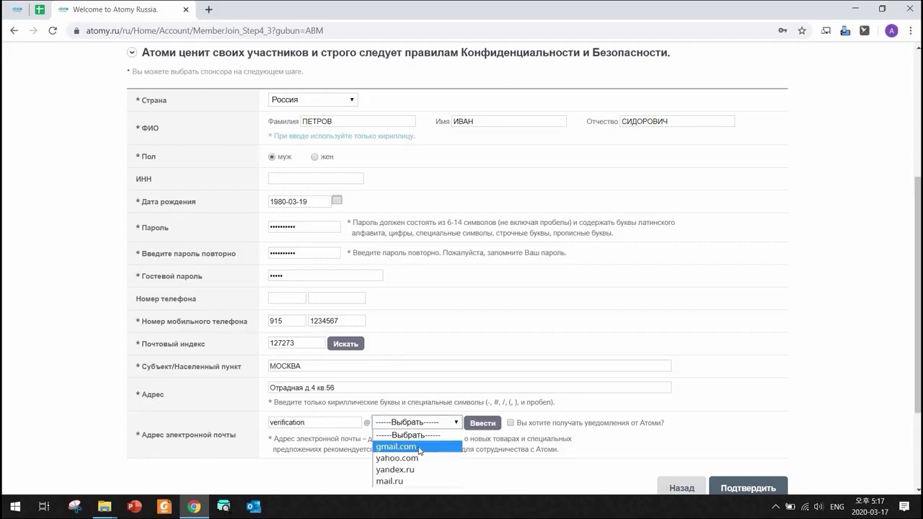
key("Down")
key("Down")
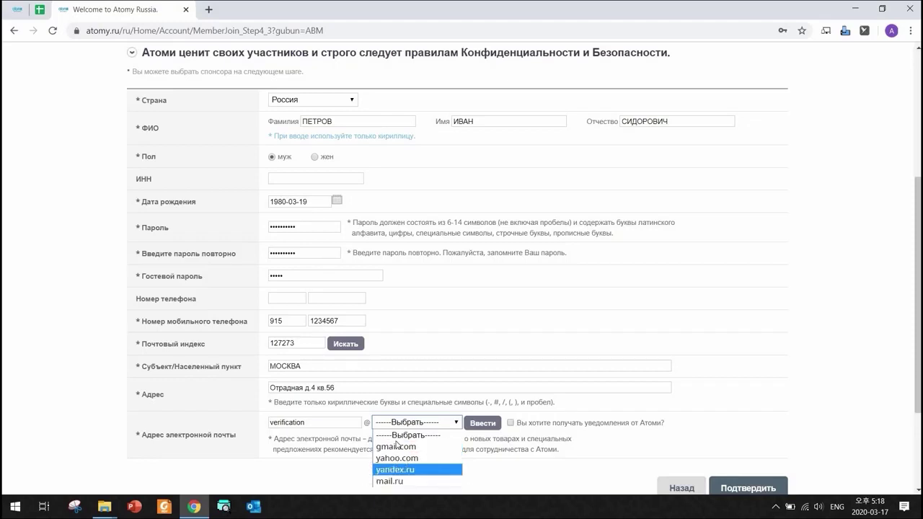
left_click(487, 428)
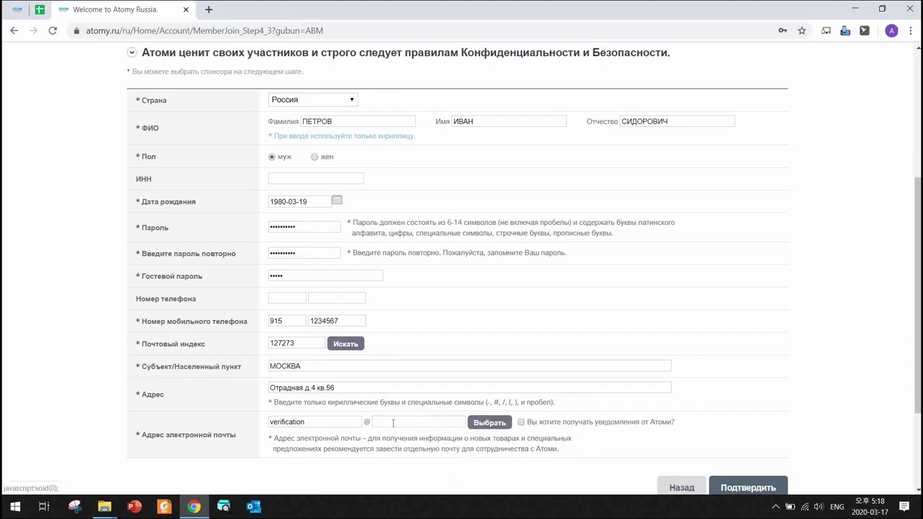
left_click(418, 423)
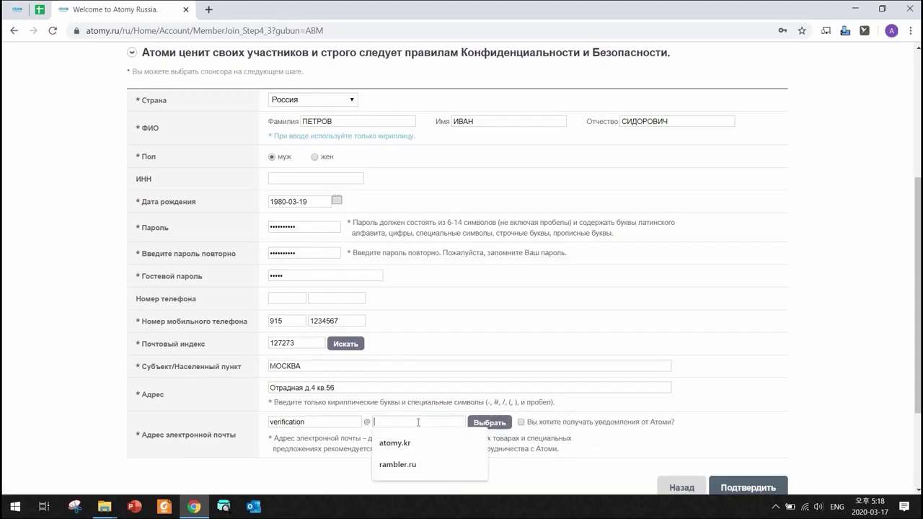
type("gmail")
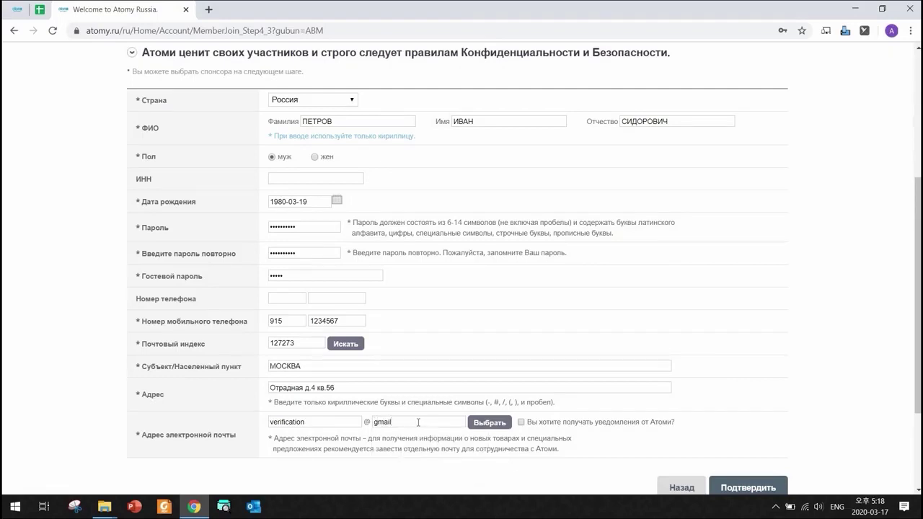
type(".com")
key("ctrl+a")
type("mai")
key("BackSpace")
key("BackSpace")
key("BackSpace")
type("yandex")
scroll(714, 400, "down", 1)
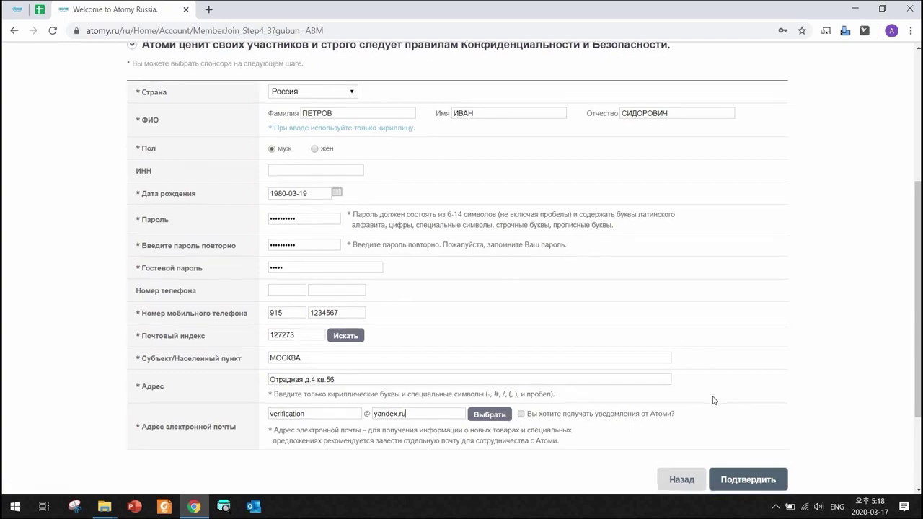
scroll(714, 400, "down", 2)
- Submit the personal details and search for the sponsor by their ID
left_click(746, 369)
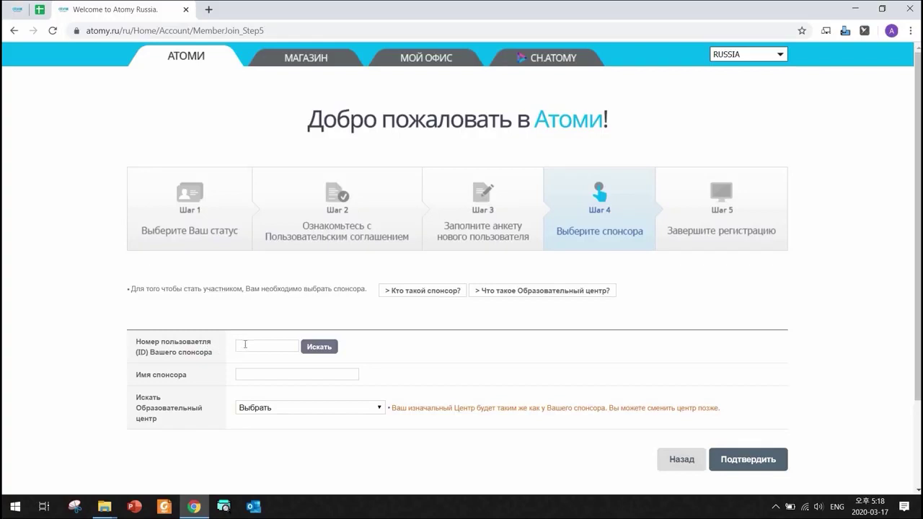
left_click(280, 348)
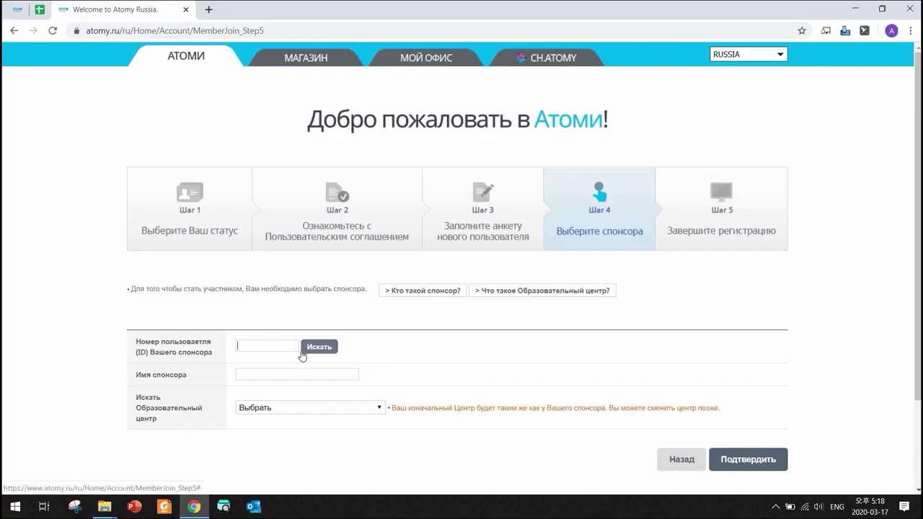
left_click(310, 348)
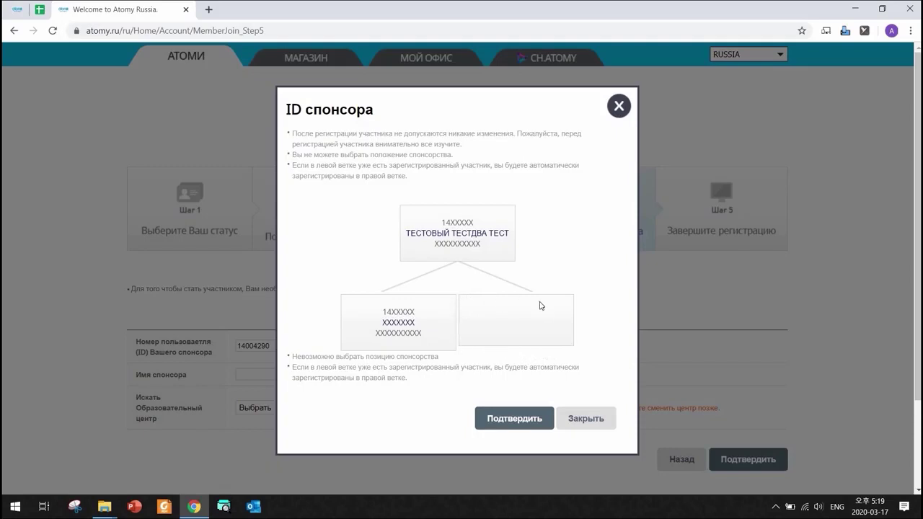
- Confirm the found sponsor in the ID спонсора dialog
left_click(512, 412)
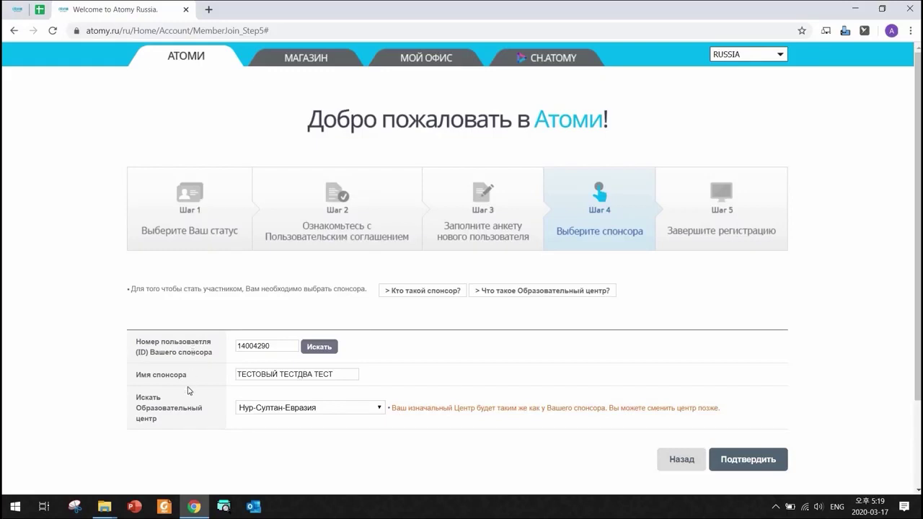
- Change the education centre to RU-Москва-Арбат and submit the sponsor selection
left_click(379, 409)
scroll(292, 327, "up", 8)
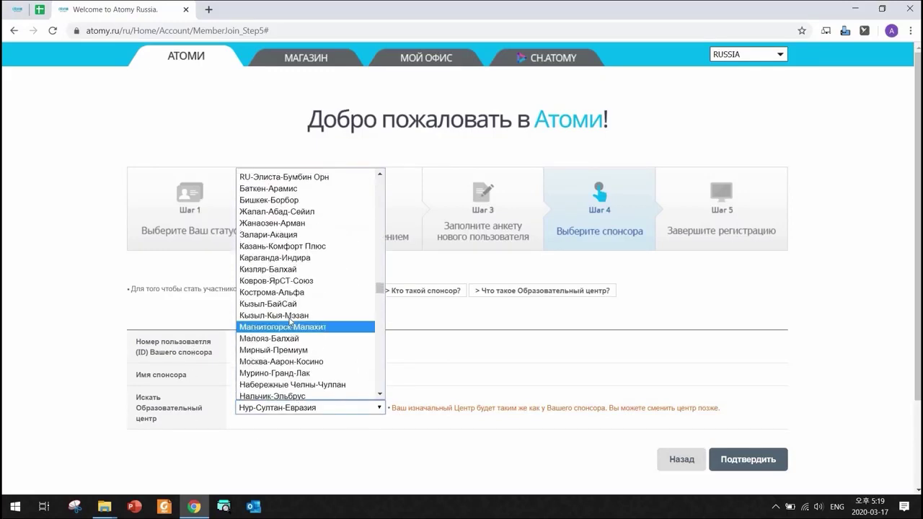
scroll(267, 280, "down", 2)
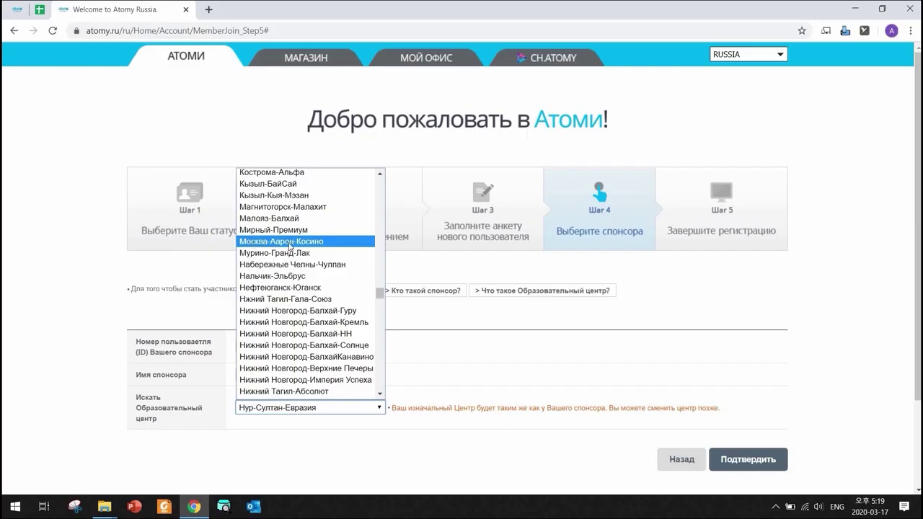
scroll(292, 252, "up", 2)
scroll(293, 252, "up", 4)
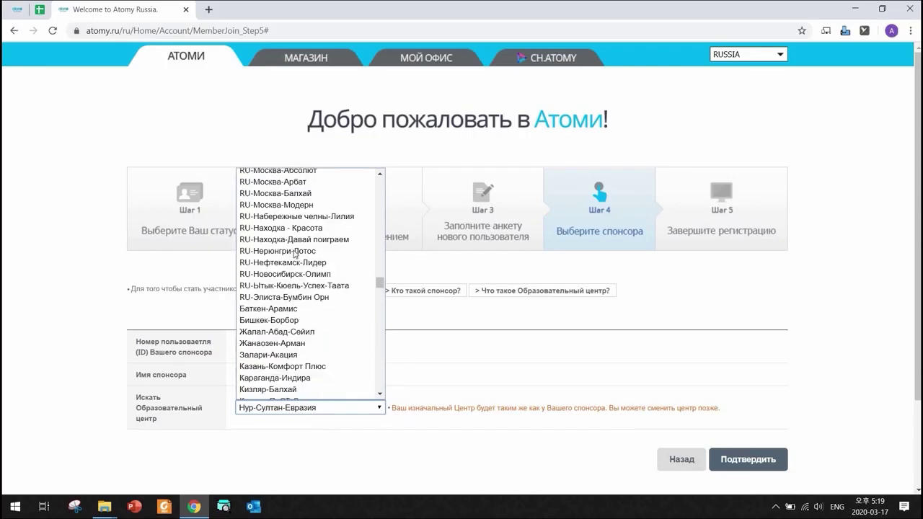
scroll(278, 301, "up", 3)
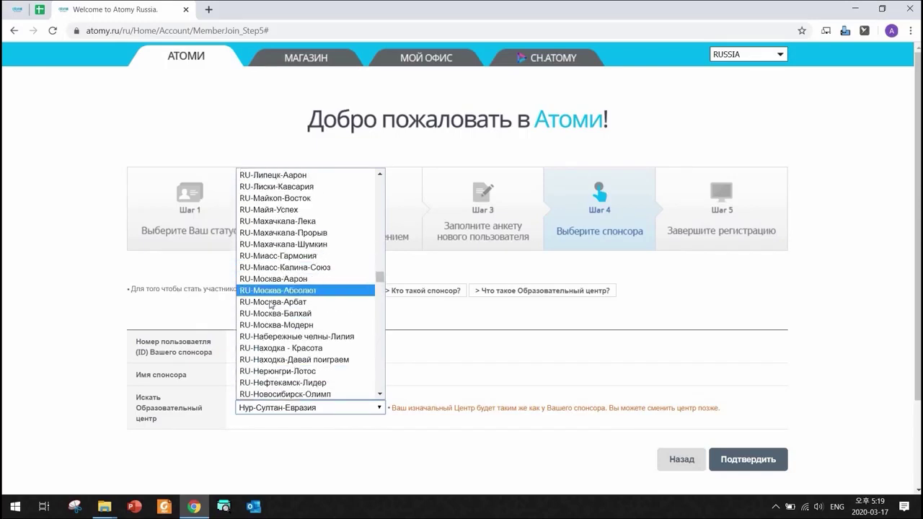
left_click(278, 302)
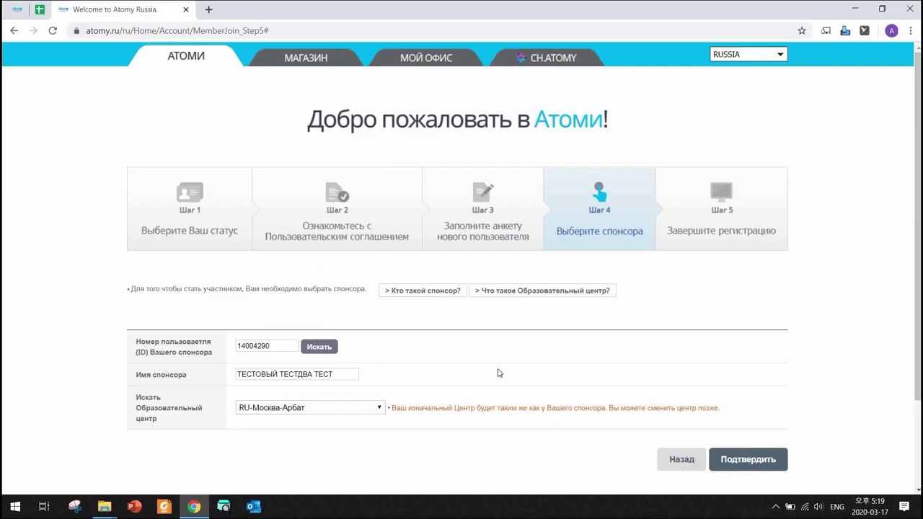
scroll(620, 390, "down", 2)
left_click(740, 402)
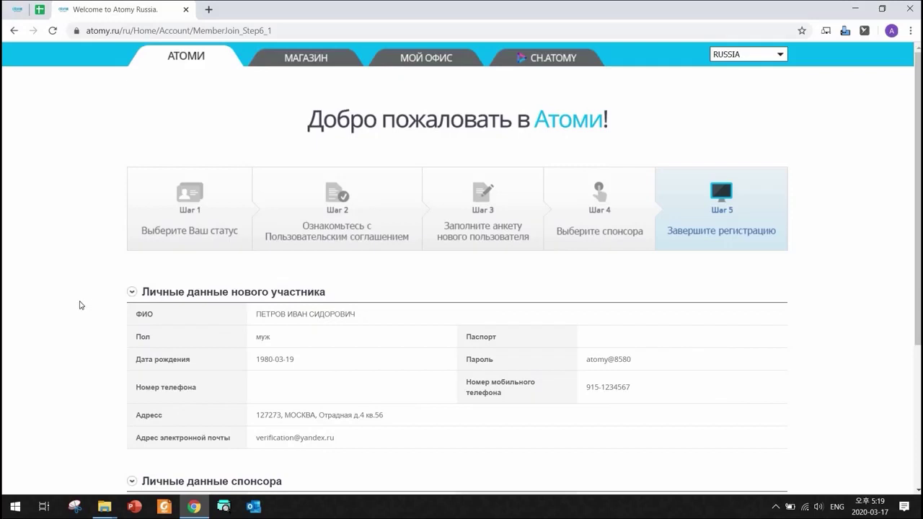
- Review the Step 5 summary of member and sponsor details, then submit with Завершить регистрацию
scroll(81, 305, "down", 1)
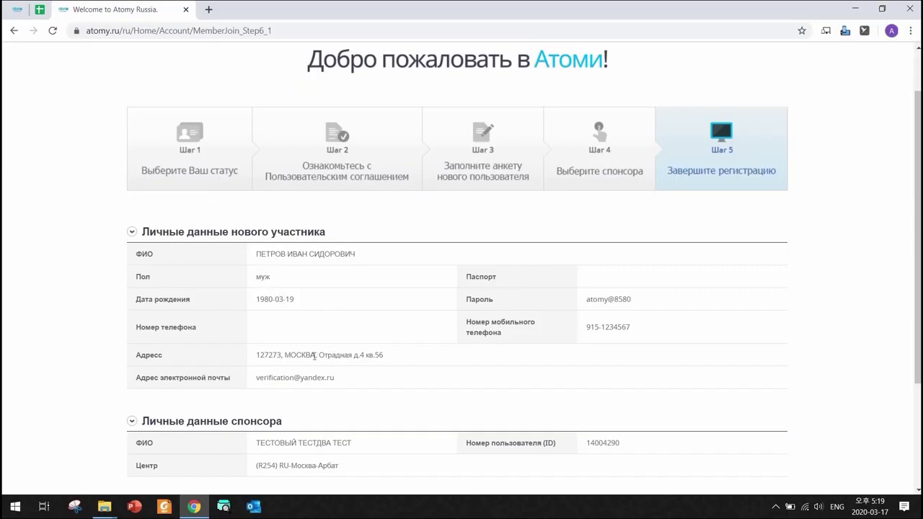
scroll(339, 357, "down", 2)
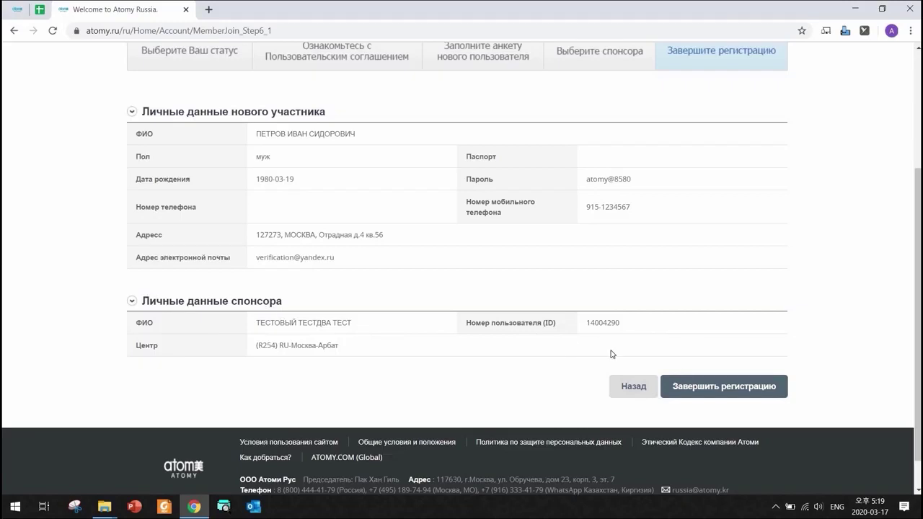
left_click(714, 393)
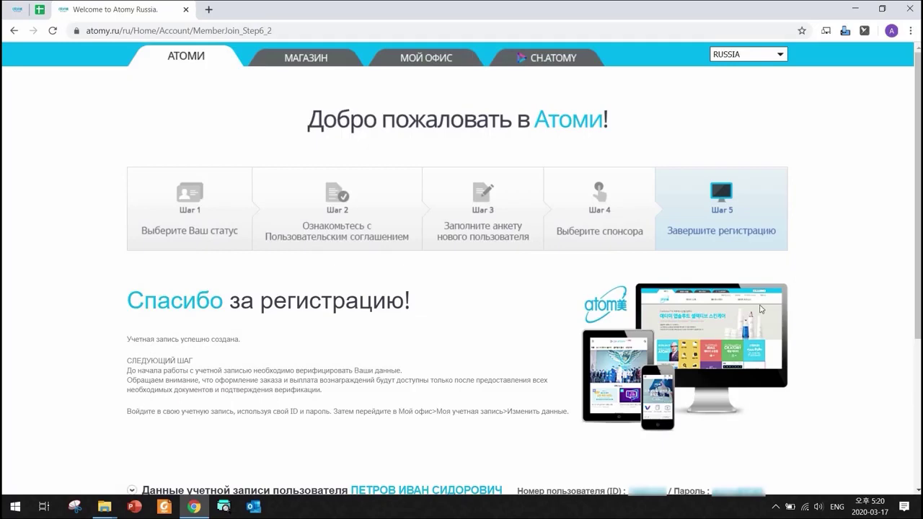
- Highlight the new account's user ID and password on the confirmation page, then return home via Домой
scroll(355, 351, "down", 3)
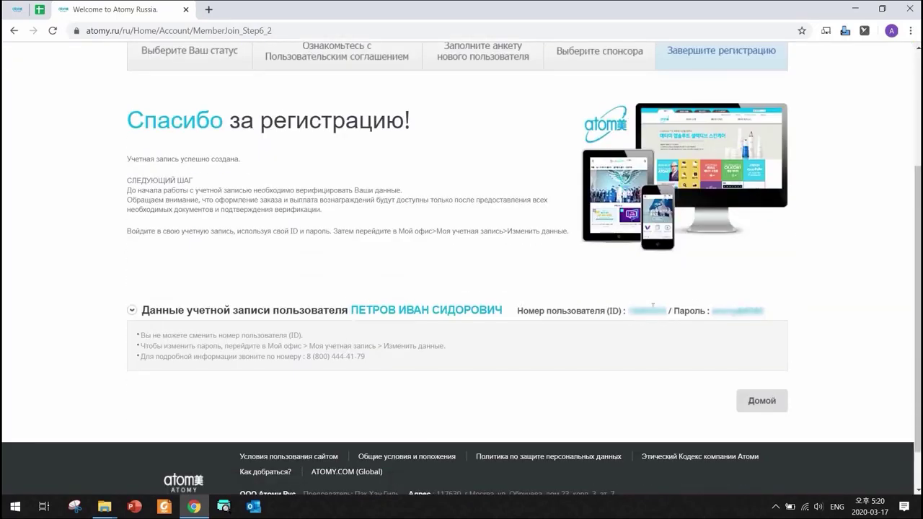
left_click_drag(628, 312, 668, 312)
double_click(766, 311)
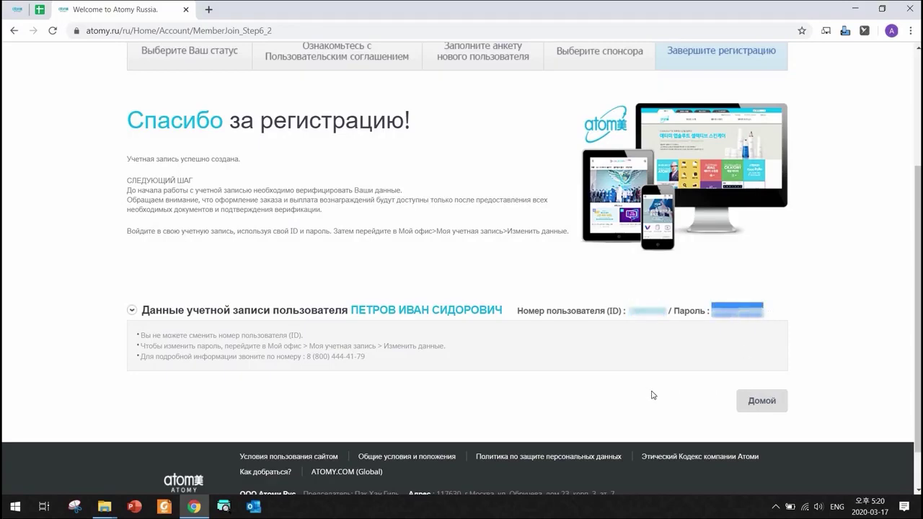
left_click(761, 402)
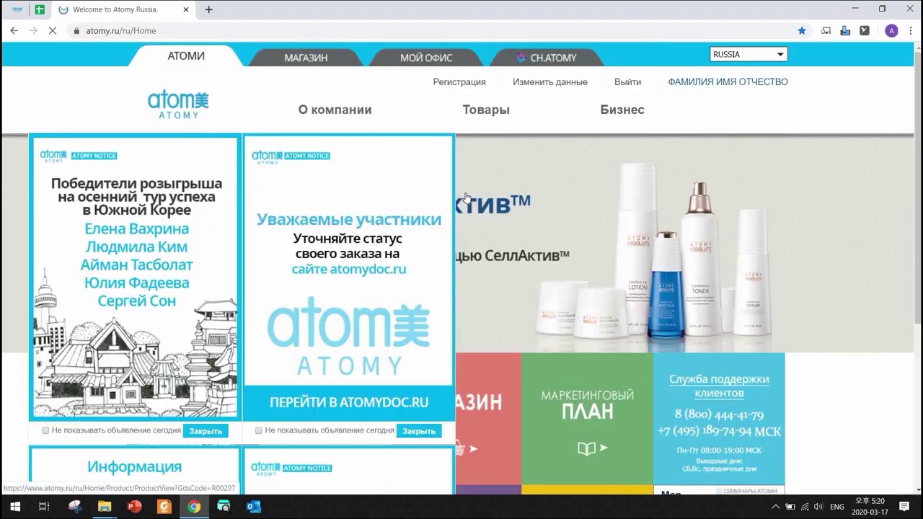